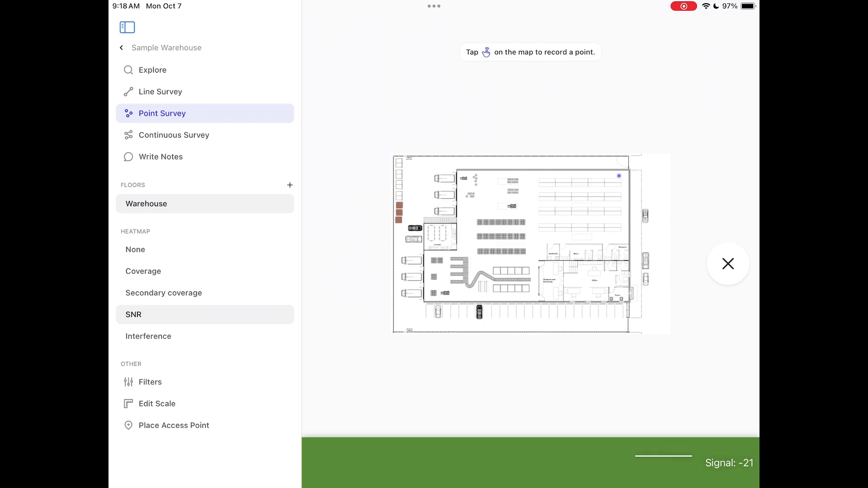
Record a survey measurement point near the top-right corner of the Warehouse floor plan
{"action": "left_click", "coordinate": [620, 176]}
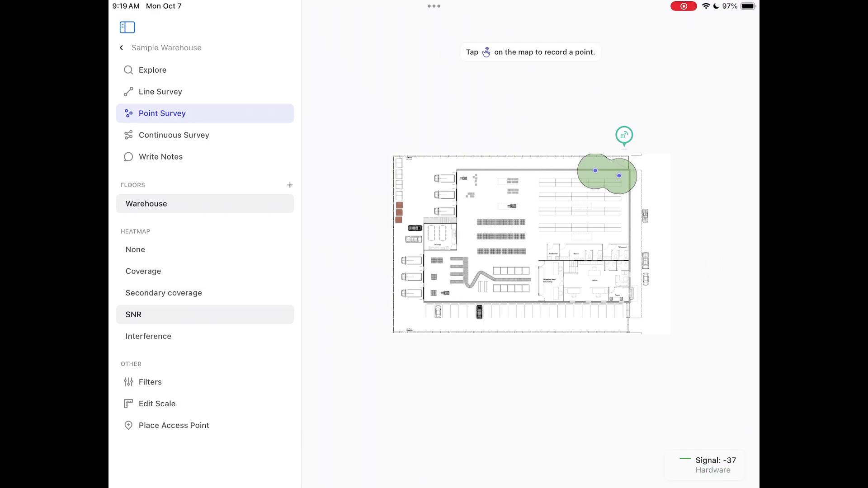
Record another survey point along the warehouse's top edge, left of the first
{"action": "left_click", "coordinate": [566, 167]}
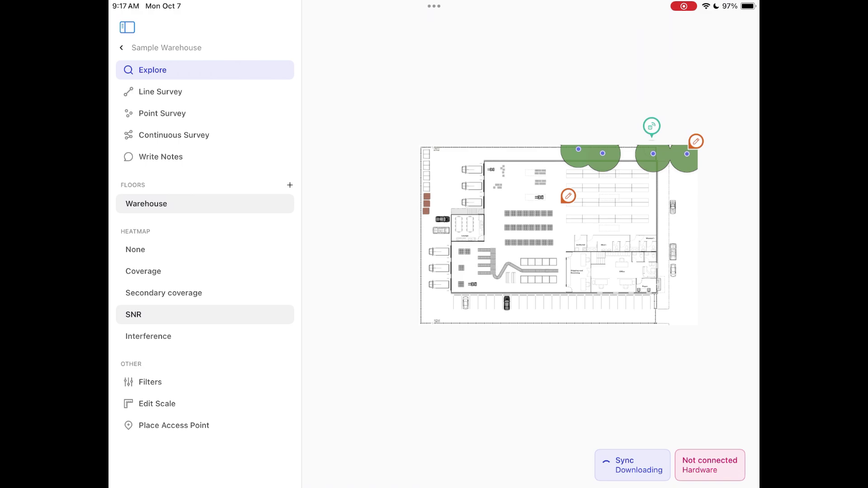
Delete a top-right survey point, then view and close the access point's details
{"action": "left_click", "coordinate": [654, 154]}
{"action": "left_click", "coordinate": [654, 212]}
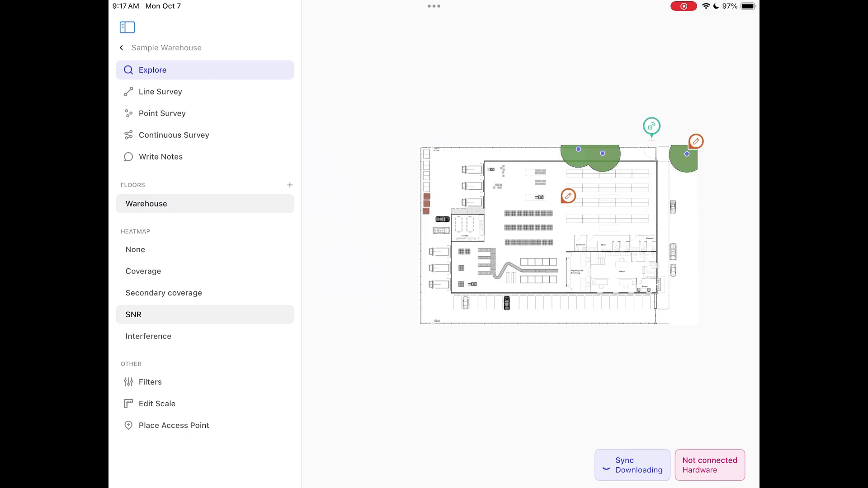
{"action": "left_click", "coordinate": [567, 204]}
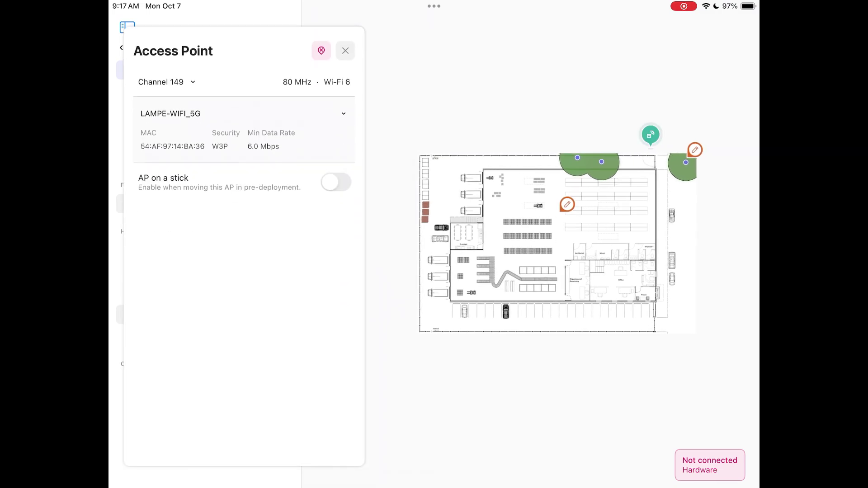
{"action": "left_click", "coordinate": [344, 49]}
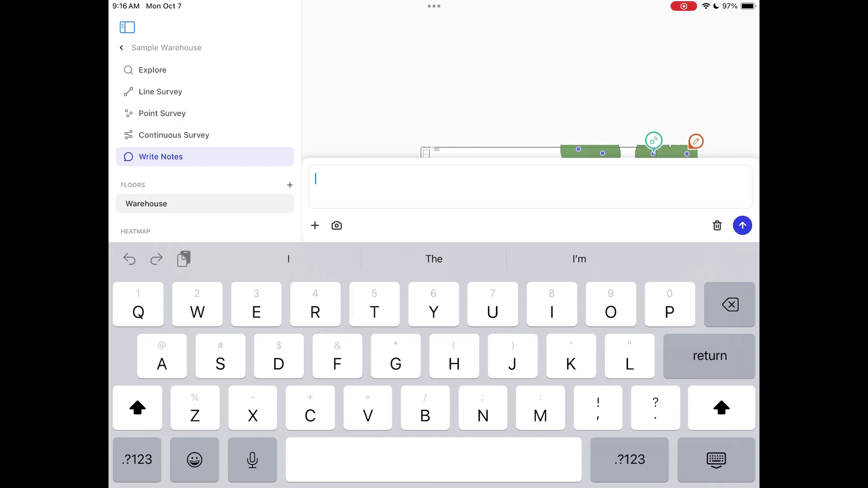
{"action": "type", "text": "Testing note"}
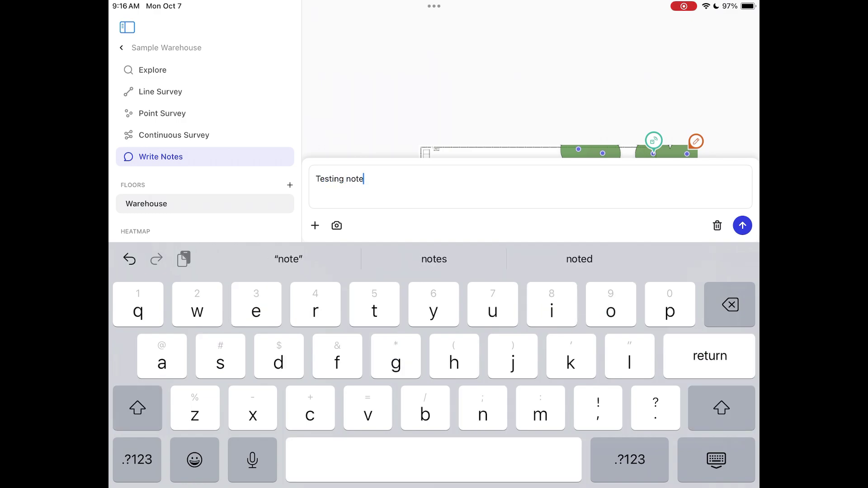
Post the 'Testing note', discard an empty second note, and reopen the access point's details in Explore
{"action": "key", "text": "Return"}
{"action": "left_click", "coordinate": [743, 226]}
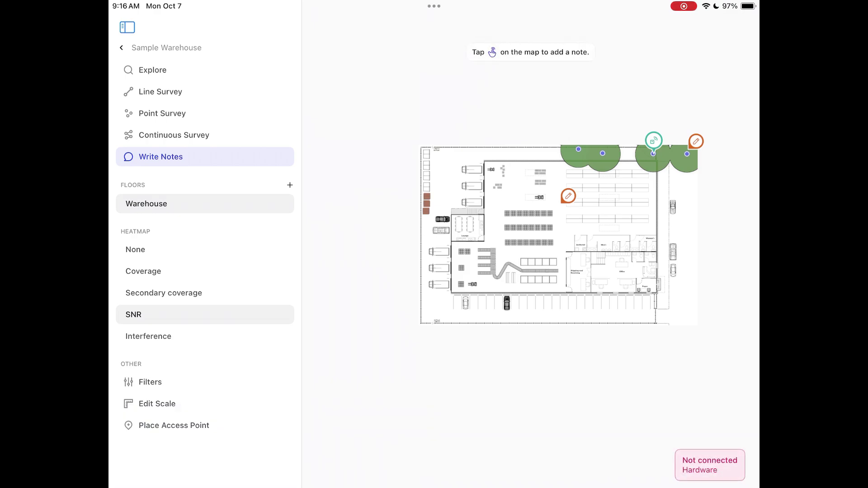
{"action": "left_click", "coordinate": [664, 128]}
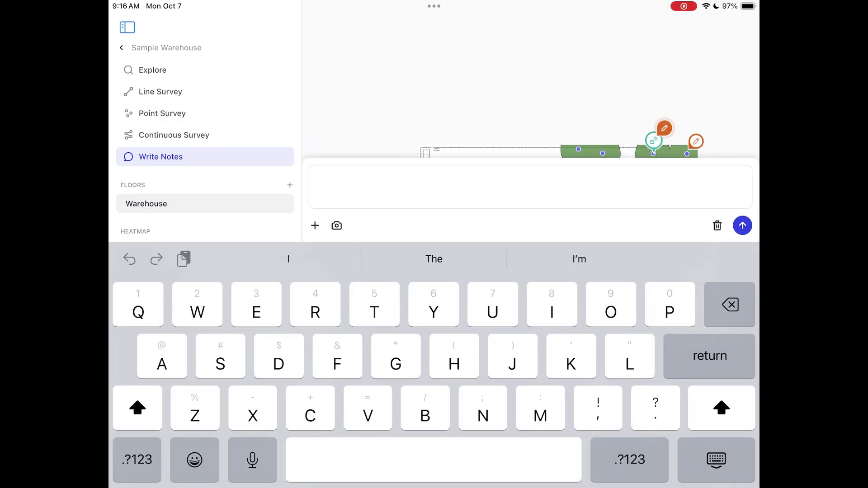
{"action": "left_click", "coordinate": [717, 225]}
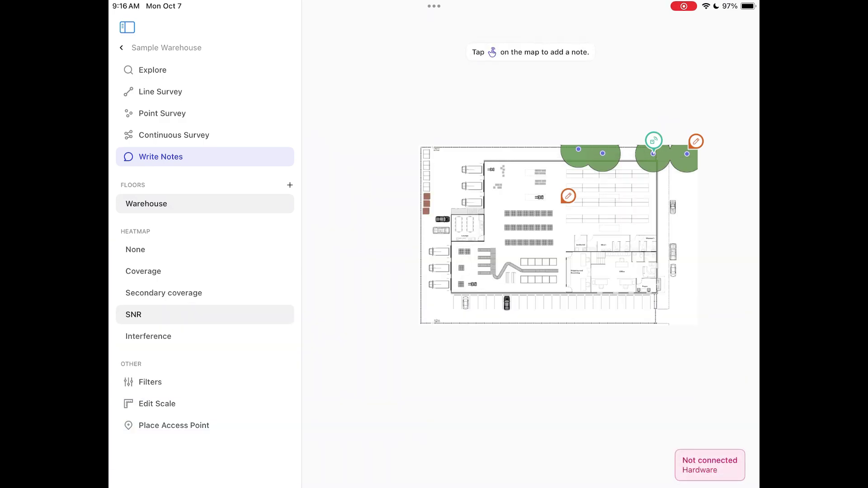
{"action": "left_click", "coordinate": [153, 70]}
{"action": "left_click", "coordinate": [653, 141]}
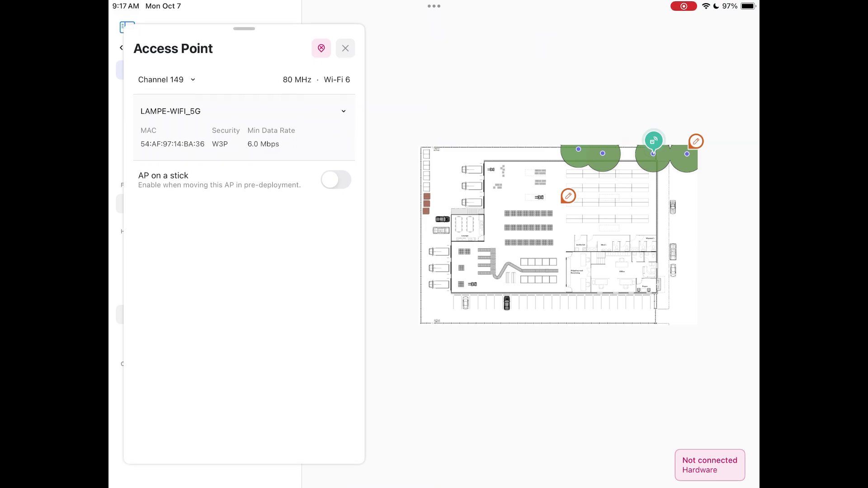
Close the Access Point sheet and drag the access point pin slightly right
{"action": "left_click", "coordinate": [345, 48]}
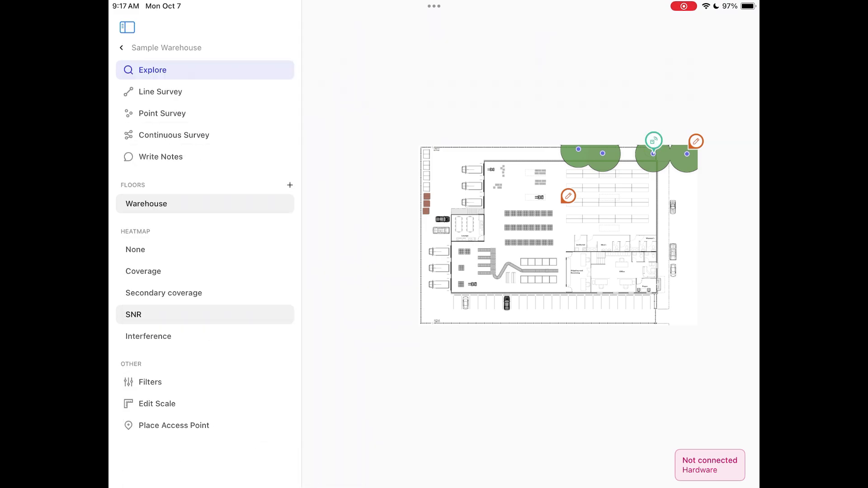
{"action": "mouse_move", "coordinate": [654, 141]}
{"action": "left_mouse_down"}
{"action": "mouse_move", "coordinate": [663, 144]}
{"action": "mouse_move", "coordinate": [652, 126]}
{"action": "left_mouse_up"}
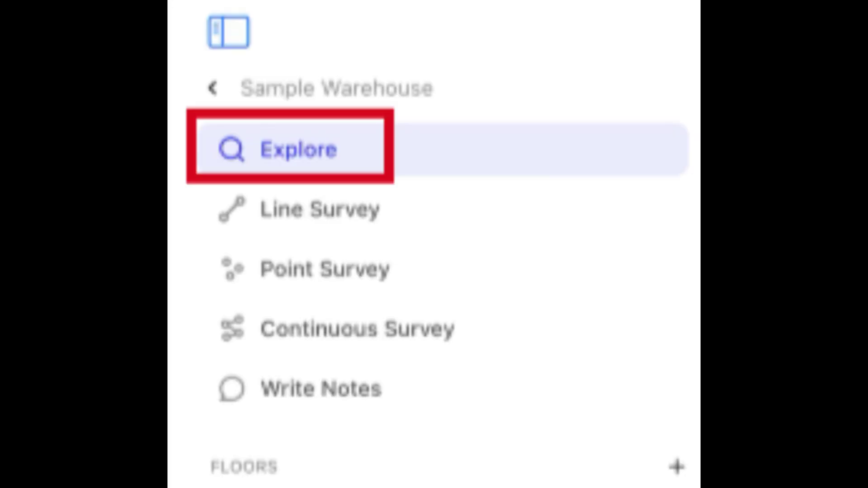